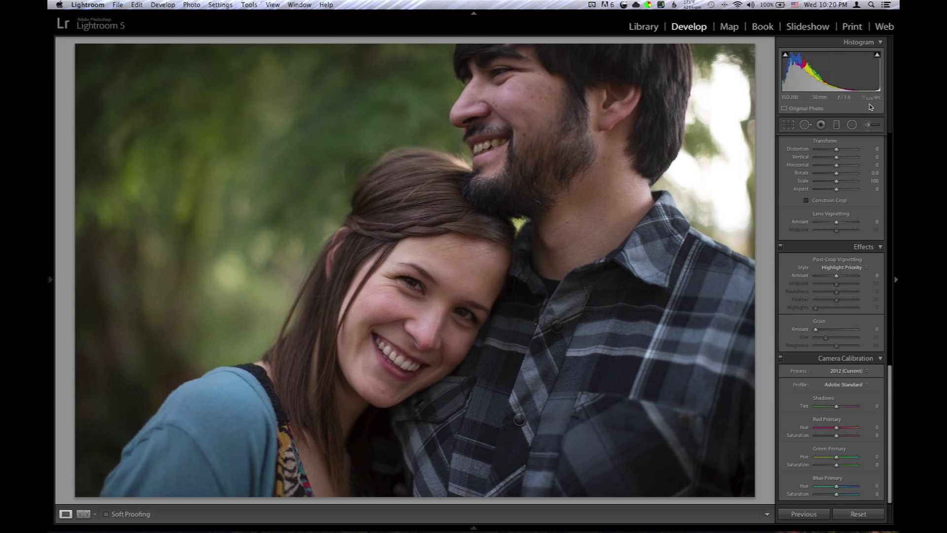
# - Warm the couple portrait's white balance toward magenta by setting Tint to +15
pyautogui.scroll(10, 861, 389)
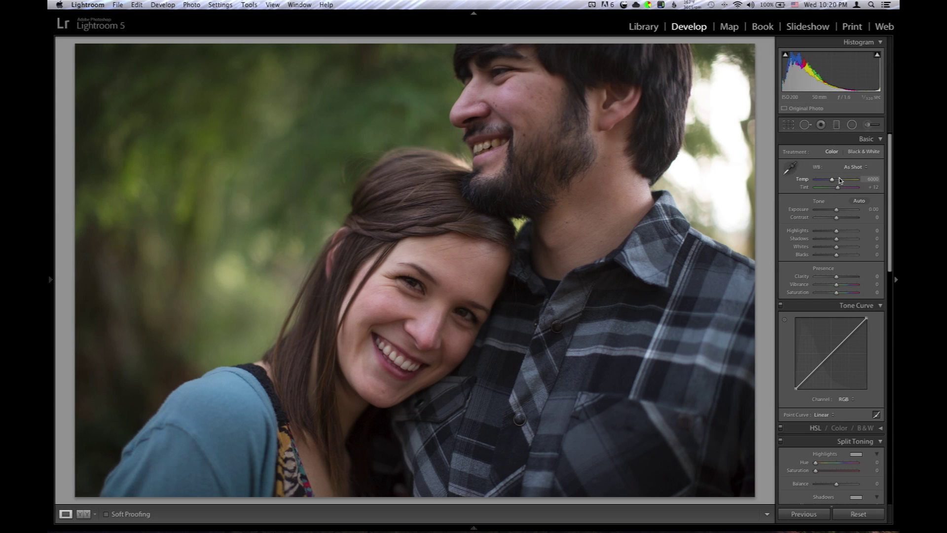
pyautogui.click(872, 190)
pyautogui.write('17')
pyautogui.press('Return')
pyautogui.press('Up')
pyautogui.press('Tab')
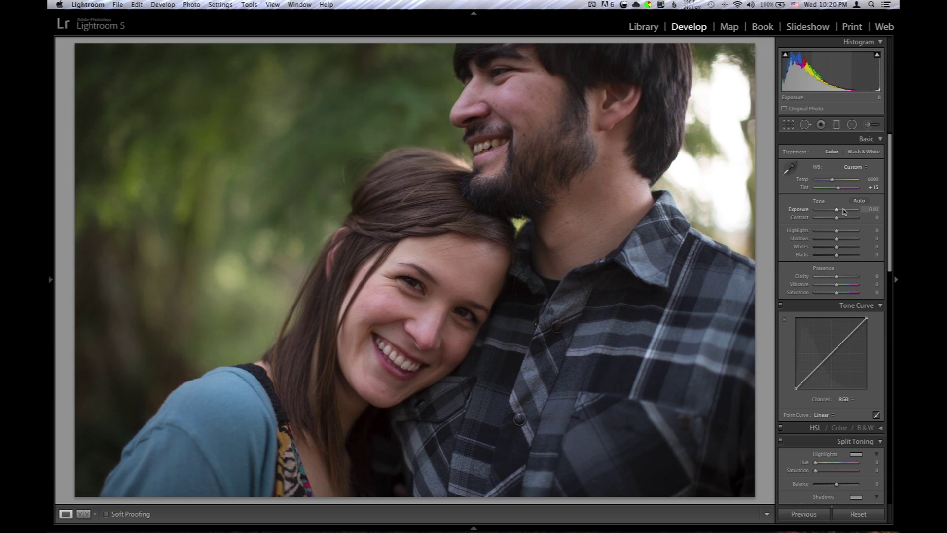
# - Brighten the photo by setting Exposure to +1.10
pyautogui.press('Up')
pyautogui.press('Up')
pyautogui.press('Up')
pyautogui.press('Up')
pyautogui.press('Up')
pyautogui.press('Up')
pyautogui.press('Up')
pyautogui.press('Up')
pyautogui.press('Up')
pyautogui.press('Up')
pyautogui.press('Up')
pyautogui.press('Up')
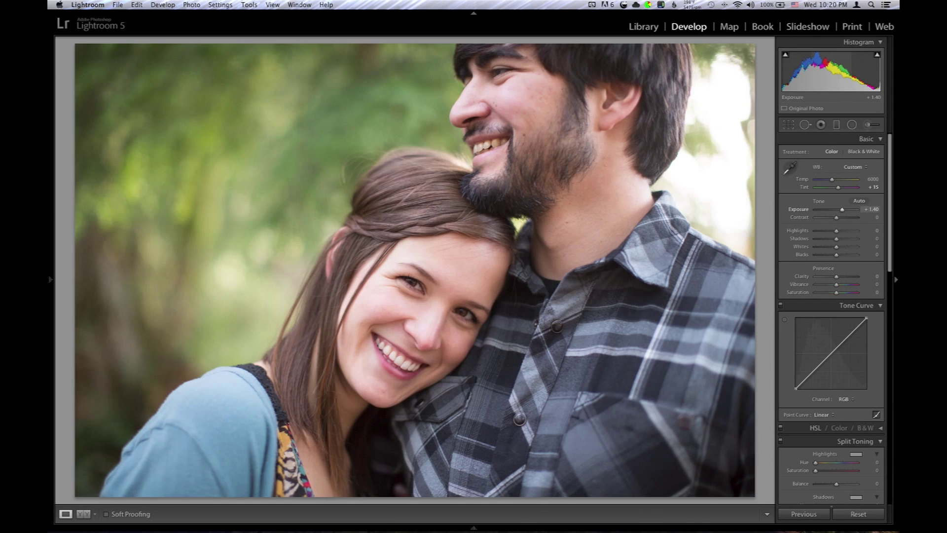
pyautogui.press('Down')
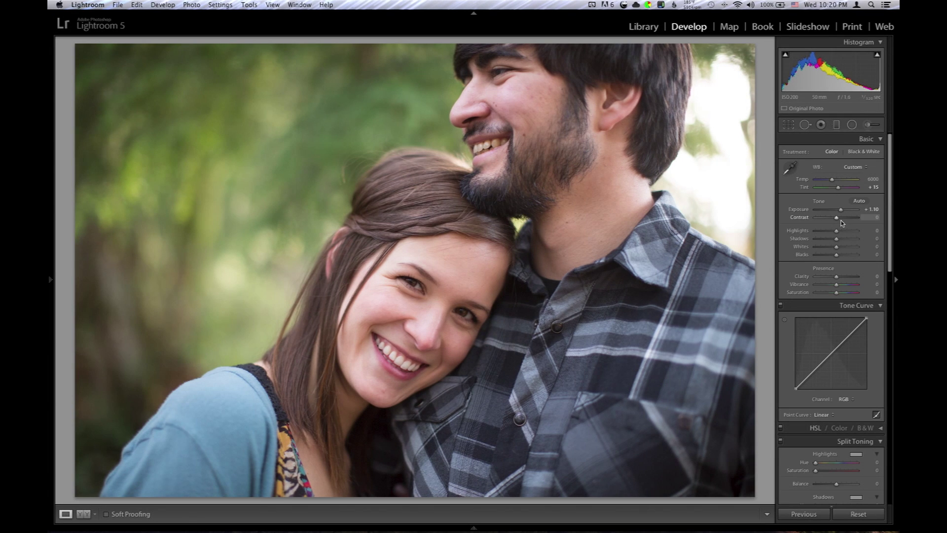
# - Try a Contrast of +52 and reset it to its default
pyautogui.moveTo(842, 223); pyautogui.dragTo(847, 220)
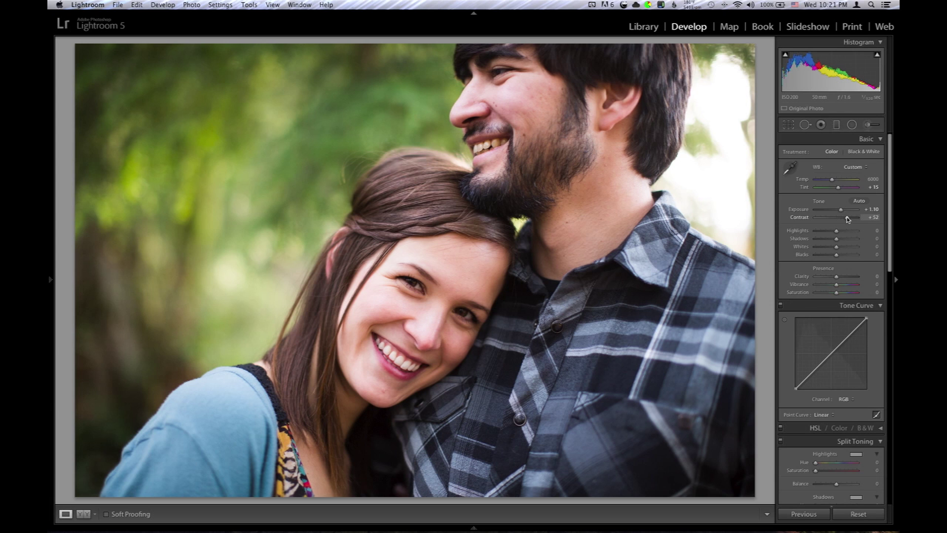
pyautogui.doubleClick(847, 219)
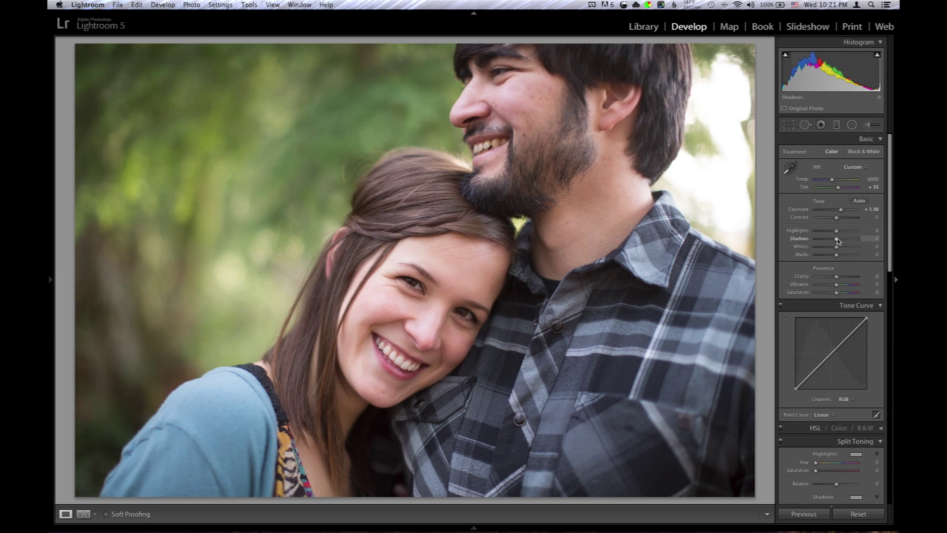
# - Darken the tones by setting Shadows to −30 and Whites to −5
pyautogui.moveTo(833, 241); pyautogui.dragTo(831, 241)
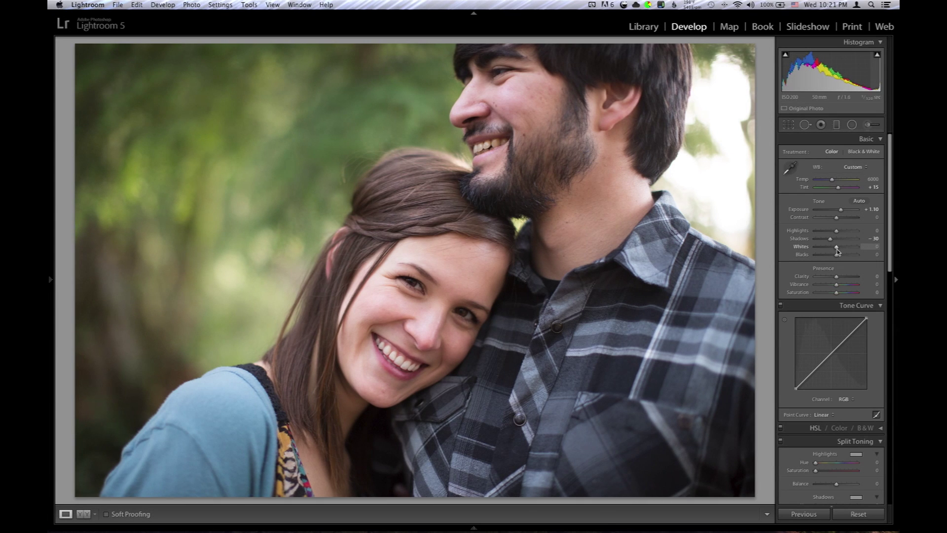
pyautogui.moveTo(837, 251); pyautogui.dragTo(837, 251)
pyautogui.press('Up')
pyautogui.press('Down')
pyautogui.press('Down')
pyautogui.press('Down')
pyautogui.press('Down')
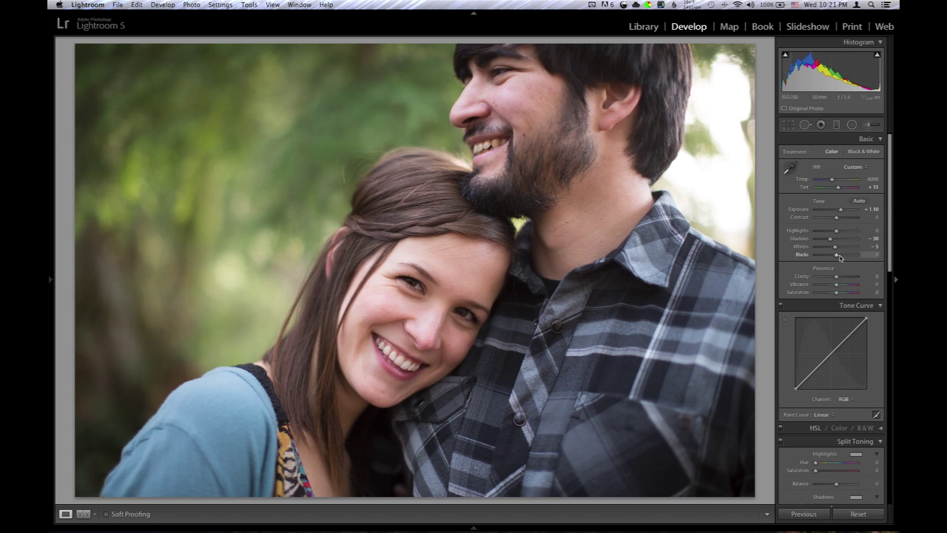
# - Set Blacks to −10 and Vibrance to +26, leaving Clarity at its default
pyautogui.press('Up')
pyautogui.press('Up')
pyautogui.moveTo(836, 276)
pyautogui.mouseDown()
pyautogui.moveTo(852, 278)
pyautogui.moveTo(844, 288)
pyautogui.mouseUp()
pyautogui.doubleClick(852, 278)
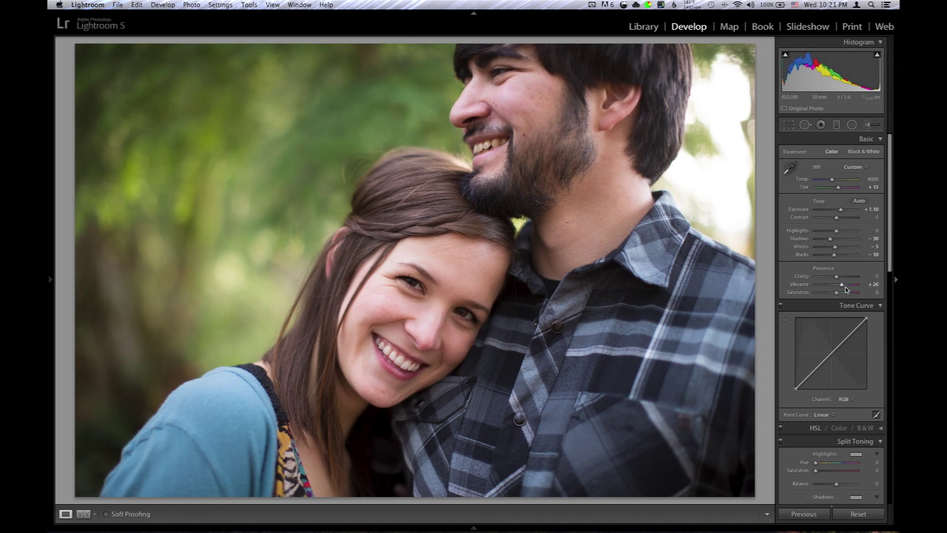
# - Compare the edited photo with its original before version
pyautogui.press('\\')
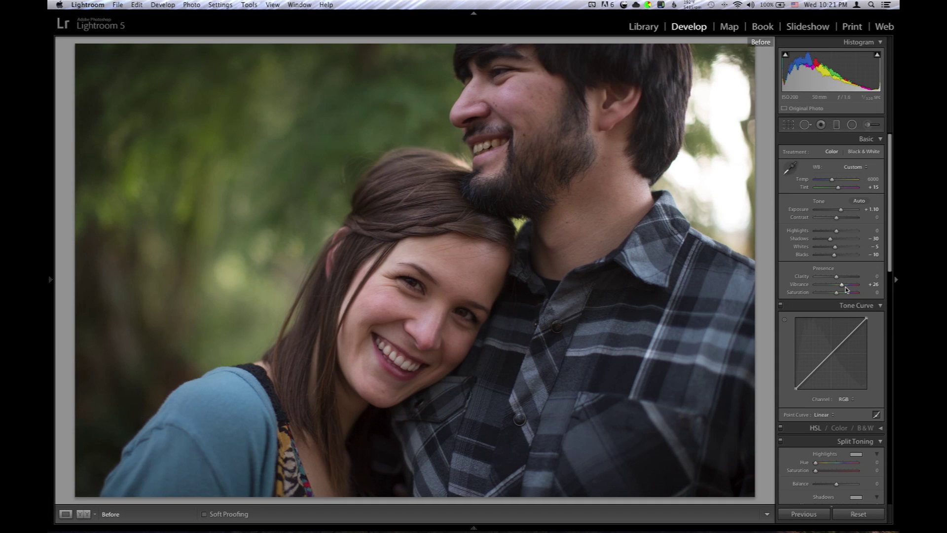
pyautogui.press('\\')
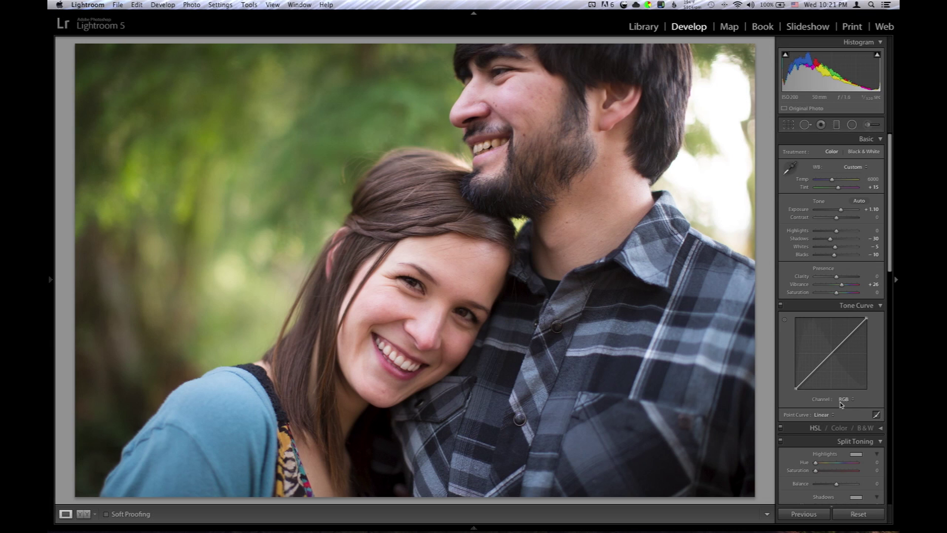
# - Fade the blacks in the RGB point curve by adding two anchor points in the lower tones and raising the black point
pyautogui.click(877, 417)
pyautogui.click(877, 415)
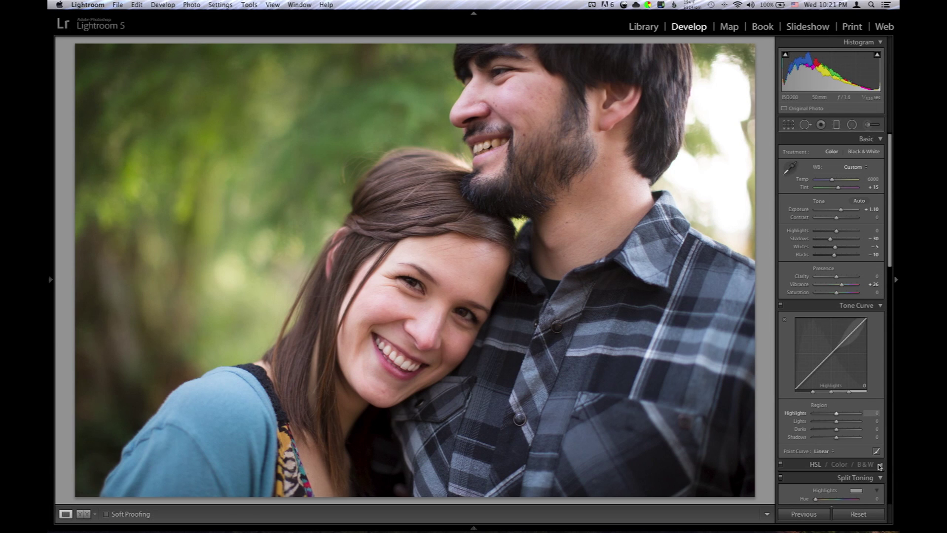
pyautogui.click(876, 417)
pyautogui.click(877, 459)
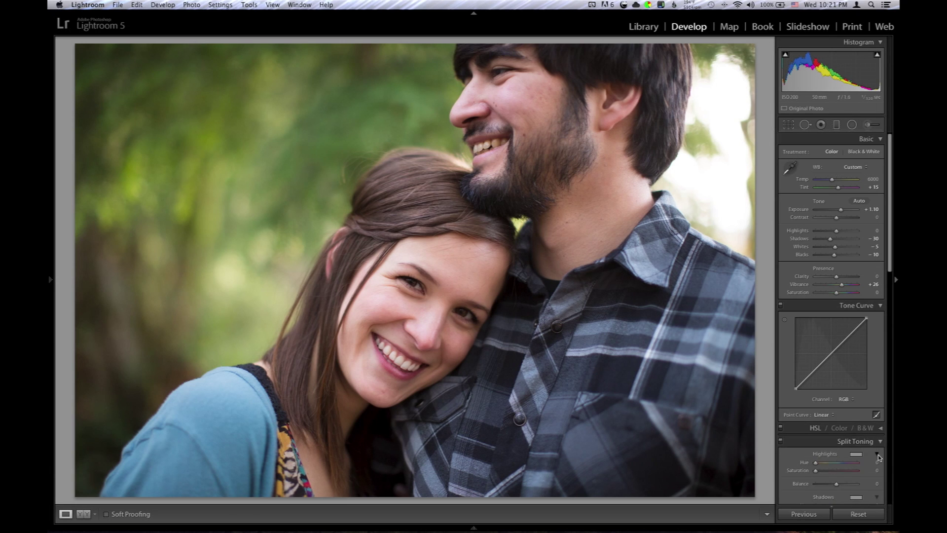
pyautogui.click(818, 366)
pyautogui.click(810, 374)
pyautogui.moveTo(797, 387); pyautogui.dragTo(795, 379)
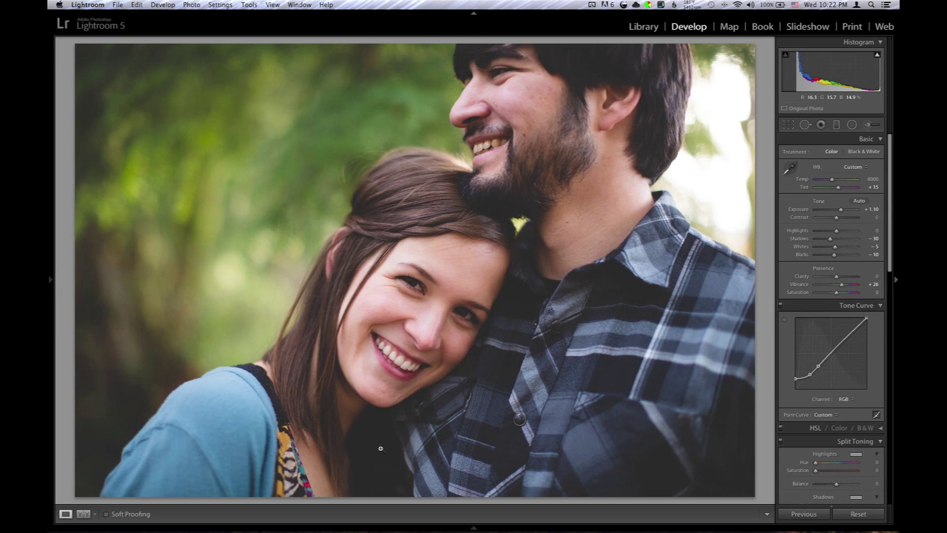
# - Turn the Tone Curve adjustments off and on to compare their effect on the photo
pyautogui.click(782, 306)
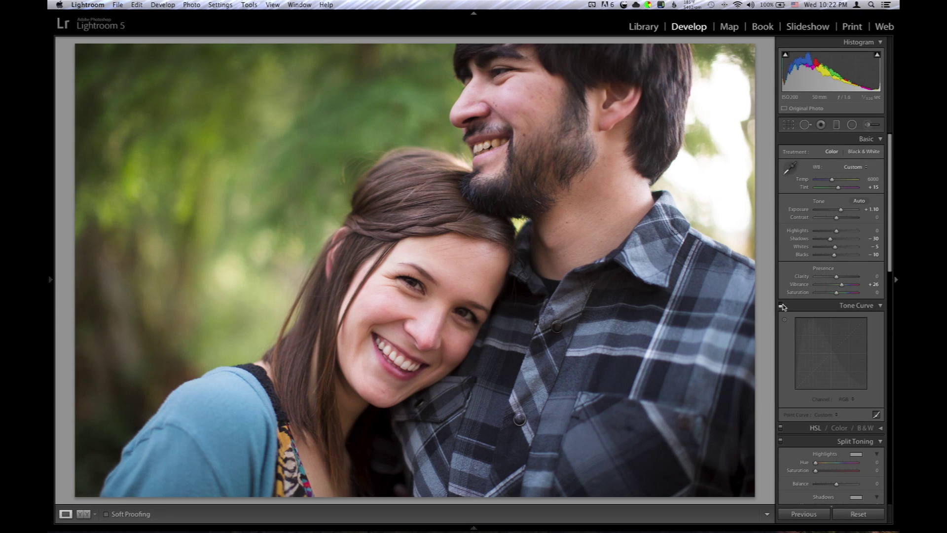
pyautogui.click(782, 307)
pyautogui.click(782, 306)
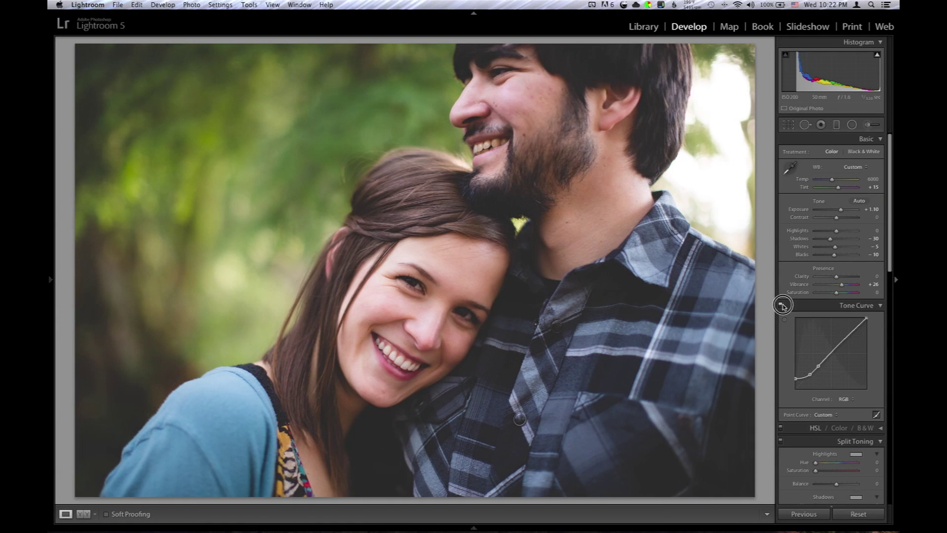
pyautogui.click(782, 306)
# - Collapse the Split Toning settings
pyautogui.scroll(-1, 830, 336)
pyautogui.scroll(-10, 830, 336)
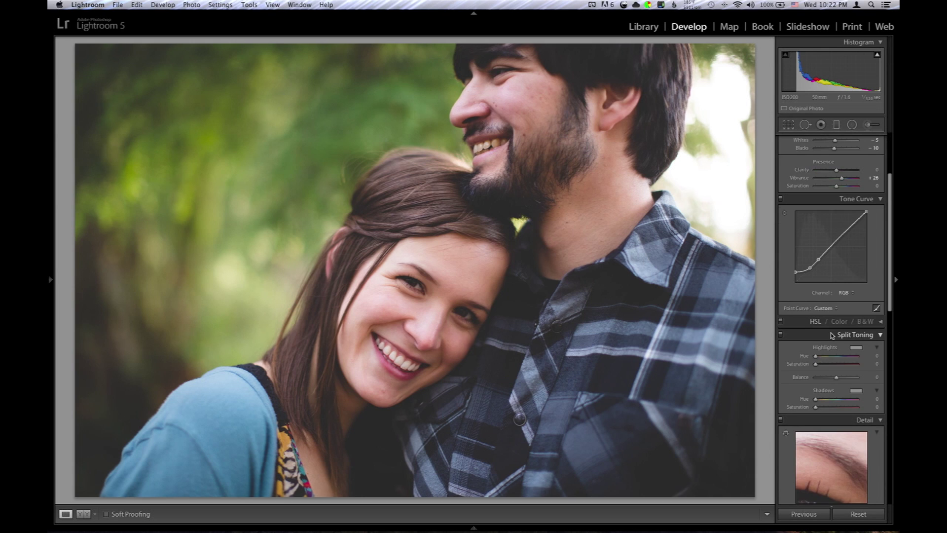
pyautogui.click(816, 220)
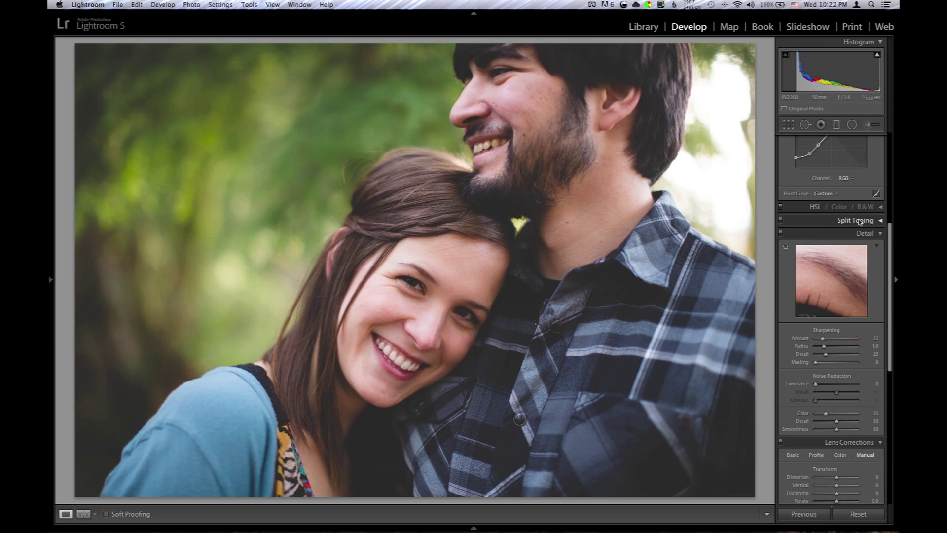
# - Raise the Sharpening amount slightly and add a small amount of Grain to the photo
pyautogui.click(828, 340)
pyautogui.scroll(-5, 834, 370)
pyautogui.scroll(-8, 836, 397)
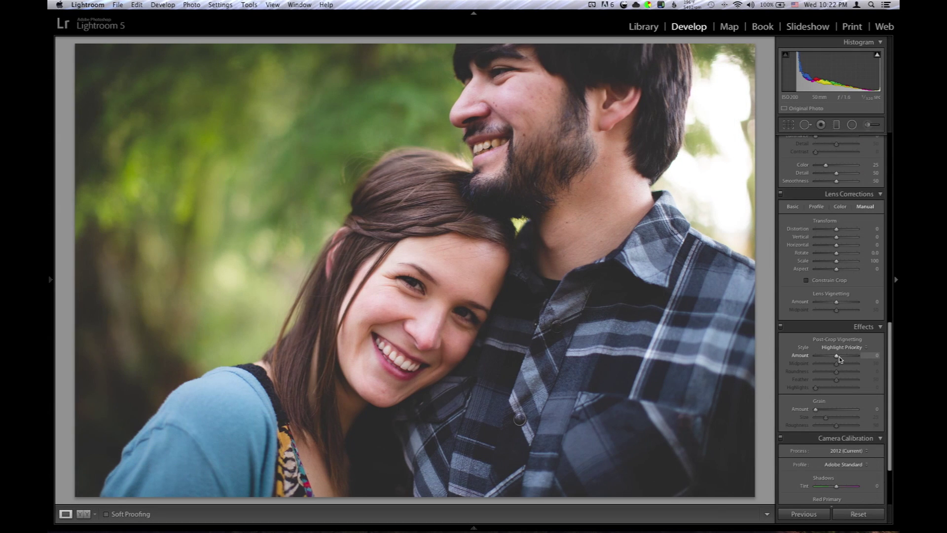
pyautogui.scroll(-3, 841, 358)
pyautogui.click(819, 348)
pyautogui.moveTo(820, 348); pyautogui.dragTo(822, 348)
# - Refine the photo's brightness by setting Exposure to +1.20
pyautogui.scroll(20, 840, 358)
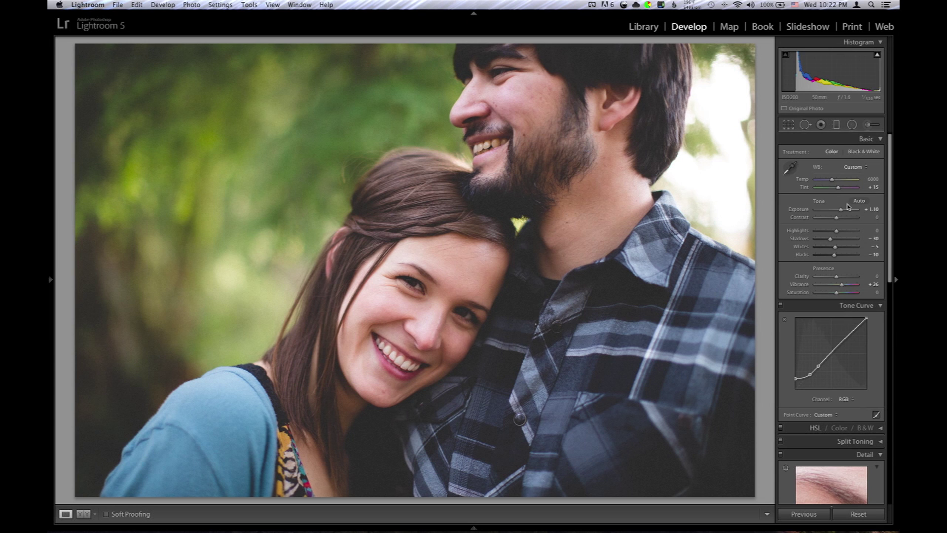
pyautogui.moveTo(847, 207); pyautogui.dragTo(844, 212)
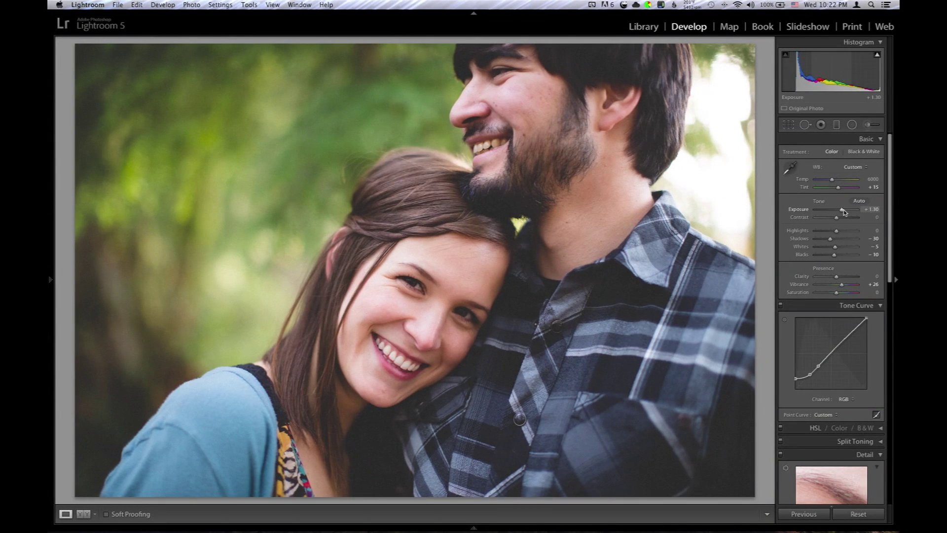
pyautogui.moveTo(839, 240); pyautogui.dragTo(843, 212)
pyautogui.moveTo(843, 212); pyautogui.dragTo(842, 212)
pyautogui.press('XF86MonBrightnessUp')
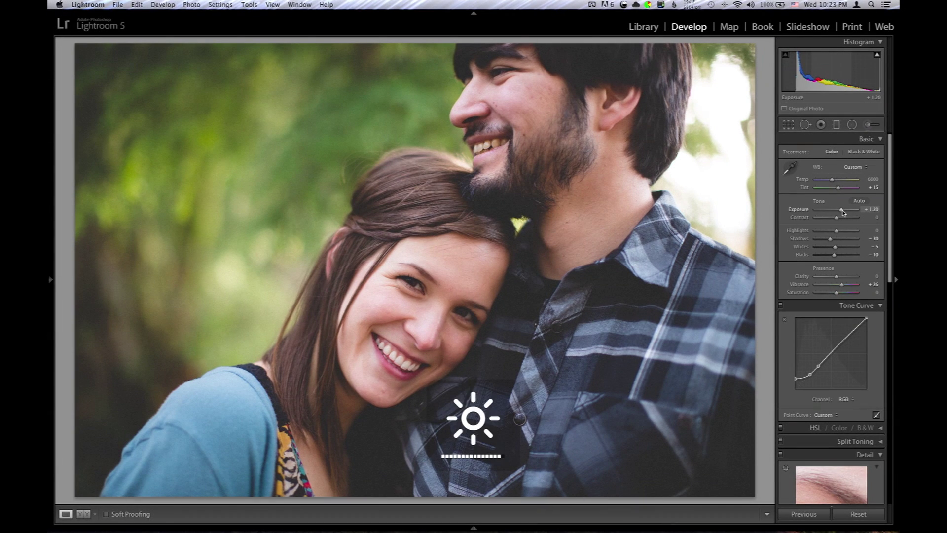
# - Add slight contrast to the photo by setting Contrast to +5
pyautogui.moveTo(843, 212); pyautogui.dragTo(843, 212)
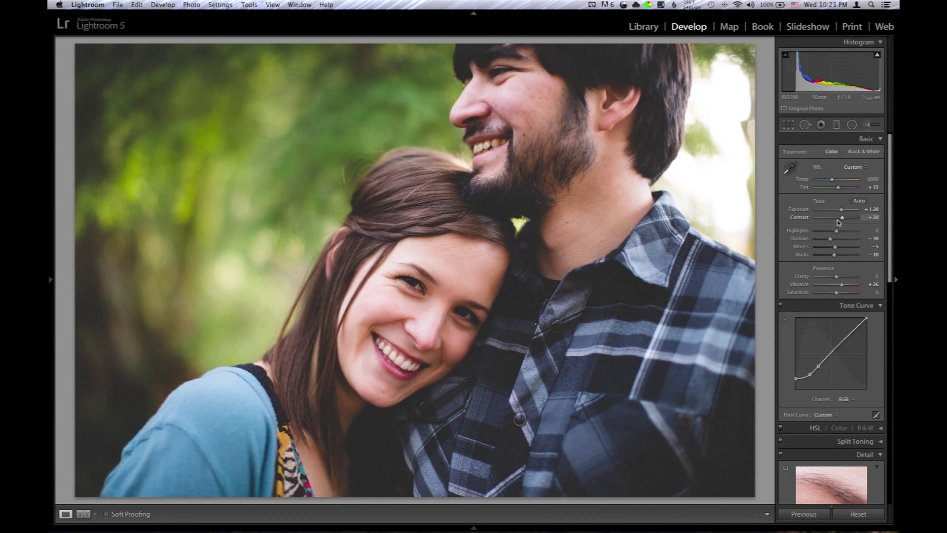
pyautogui.moveTo(837, 221); pyautogui.dragTo(843, 219)
pyautogui.moveTo(843, 221); pyautogui.dragTo(844, 220)
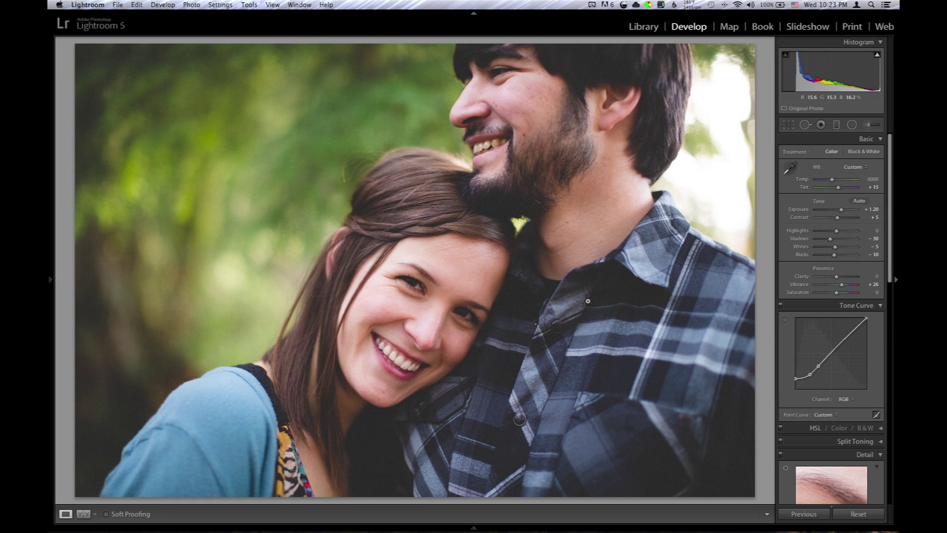
# - Paint over the man's teeth with the Adjustment Brush at size 5.0, using the 04 Dodge (Brighten) effect
pyautogui.click(524, 103)
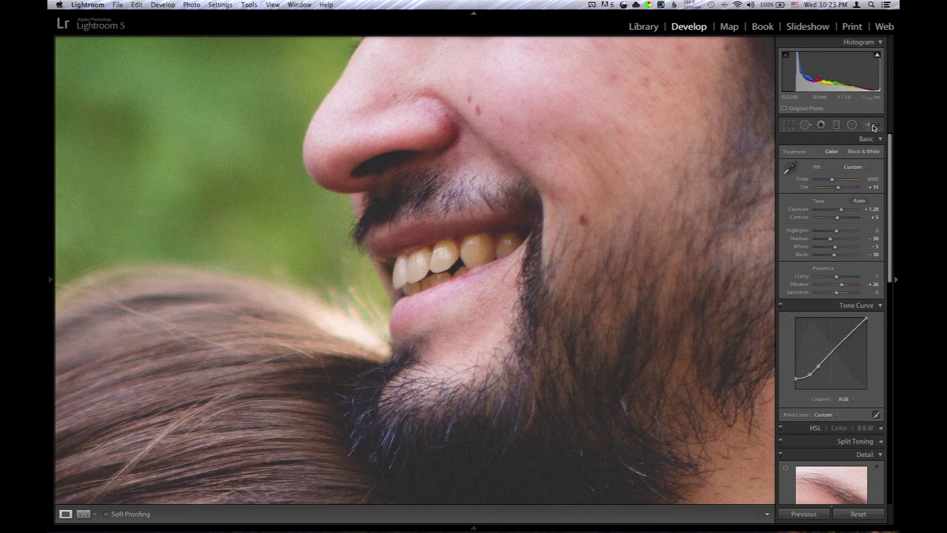
pyautogui.click(871, 127)
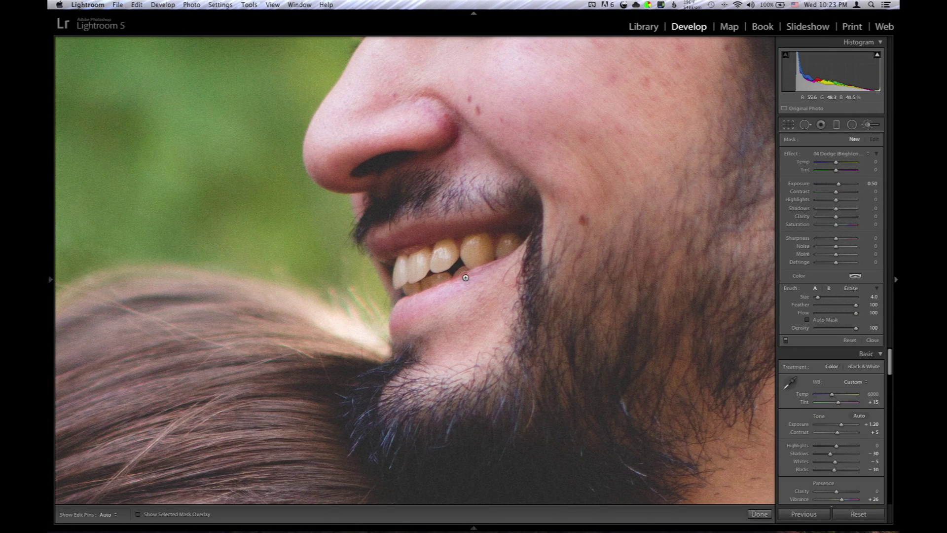
pyautogui.press(']')
pyautogui.press(']')
pyautogui.press(']')
pyautogui.moveTo(477, 251)
pyautogui.mouseDown()
pyautogui.moveTo(481, 242)
pyautogui.moveTo(486, 254)
pyautogui.moveTo(498, 238)
pyautogui.moveTo(503, 244)
pyautogui.mouseUp()
pyautogui.press('[')
pyautogui.press('[')
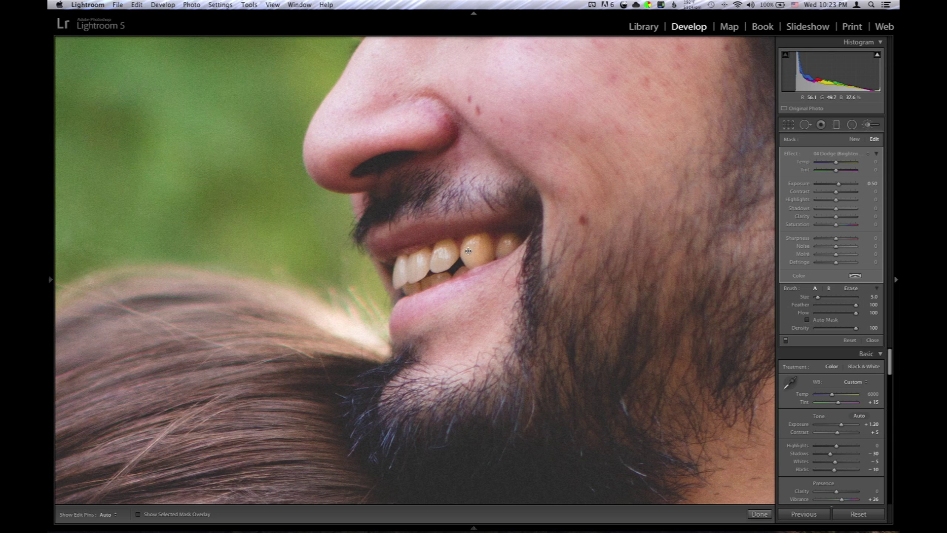
pyautogui.moveTo(452, 252); pyautogui.dragTo(448, 246)
pyautogui.press('h')
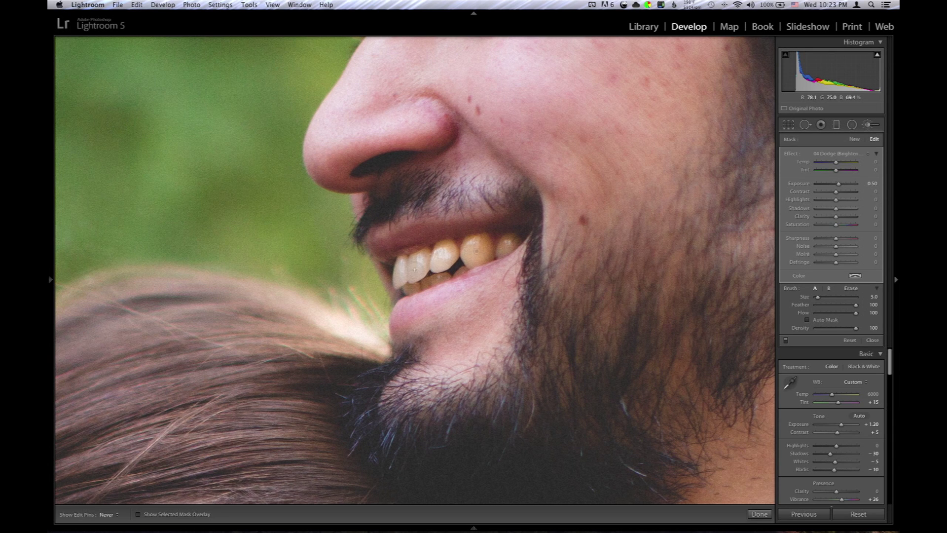
pyautogui.moveTo(424, 259); pyautogui.dragTo(400, 277)
pyautogui.press('h')
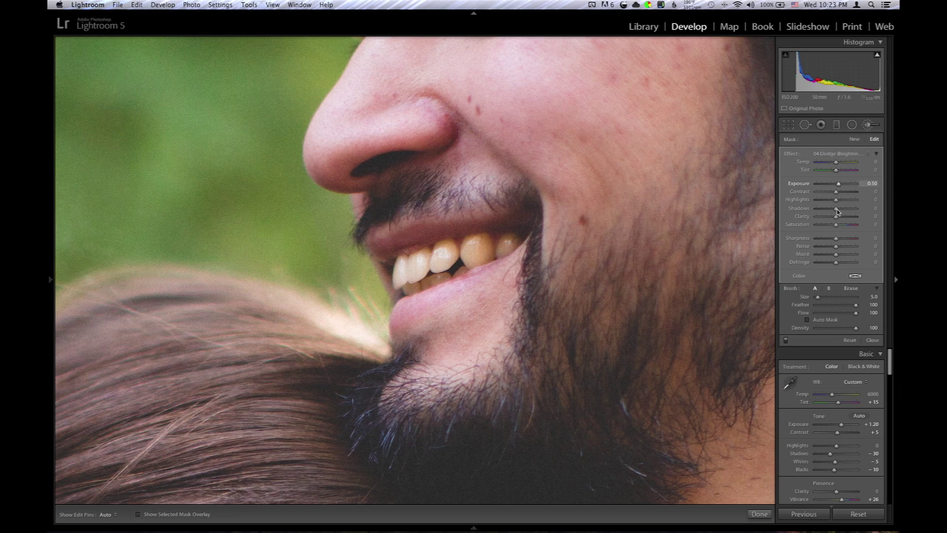
# - Apply the Teeth Whitening effect to the brushed area on the man's teeth and close the Adjustment Brush
pyautogui.click(839, 156)
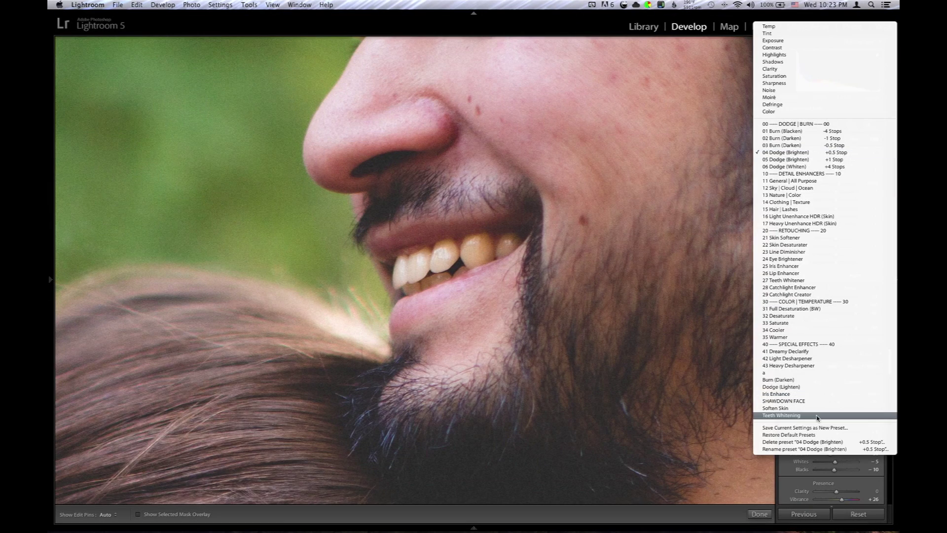
pyautogui.click(817, 410)
pyautogui.click(833, 154)
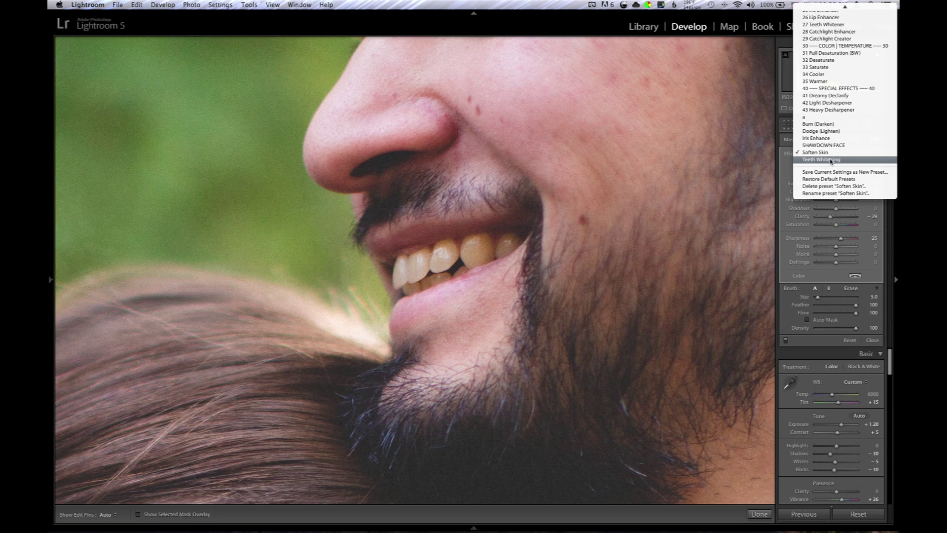
pyautogui.click(831, 160)
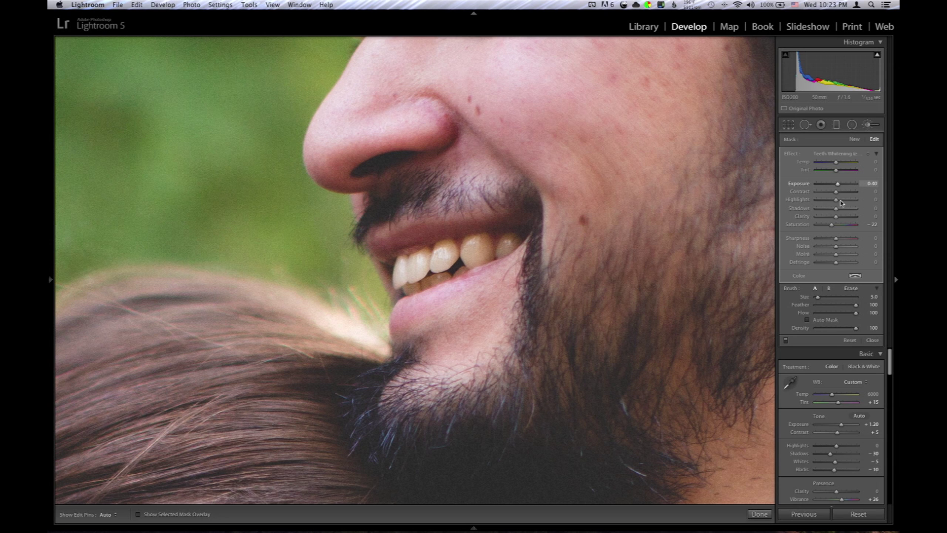
pyautogui.press('z')
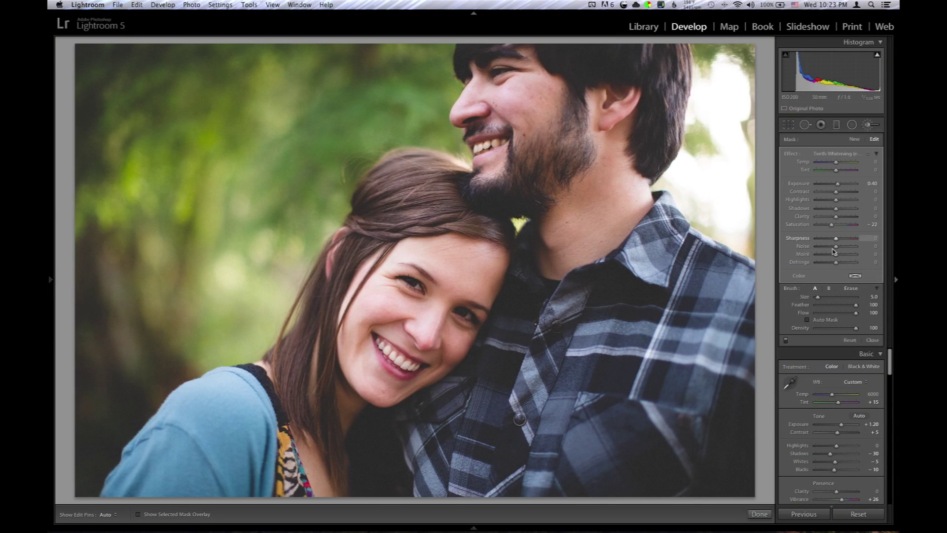
pyautogui.click(870, 125)
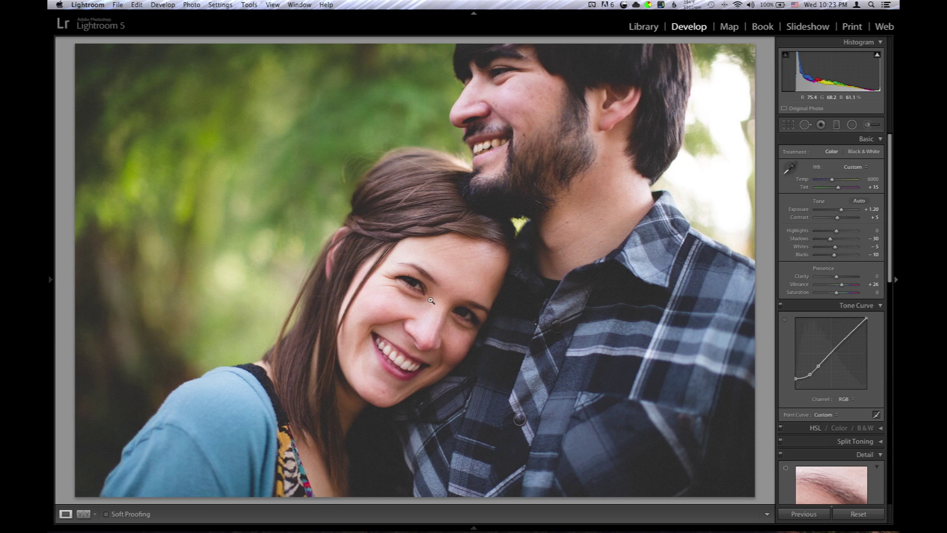
# - Examine the woman's face and smile up close, and compare the edited photo with its unedited version
pyautogui.click(373, 347)
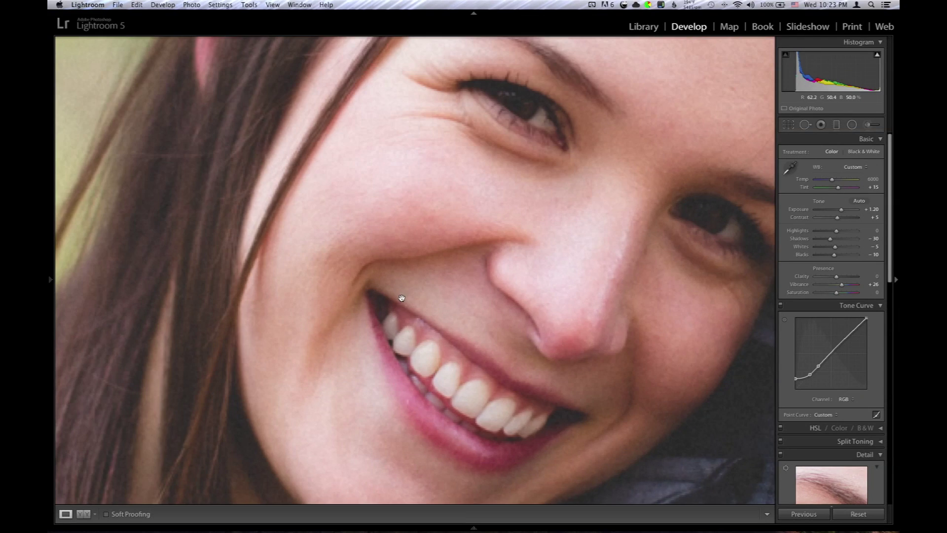
pyautogui.moveTo(410, 271); pyautogui.dragTo(380, 317)
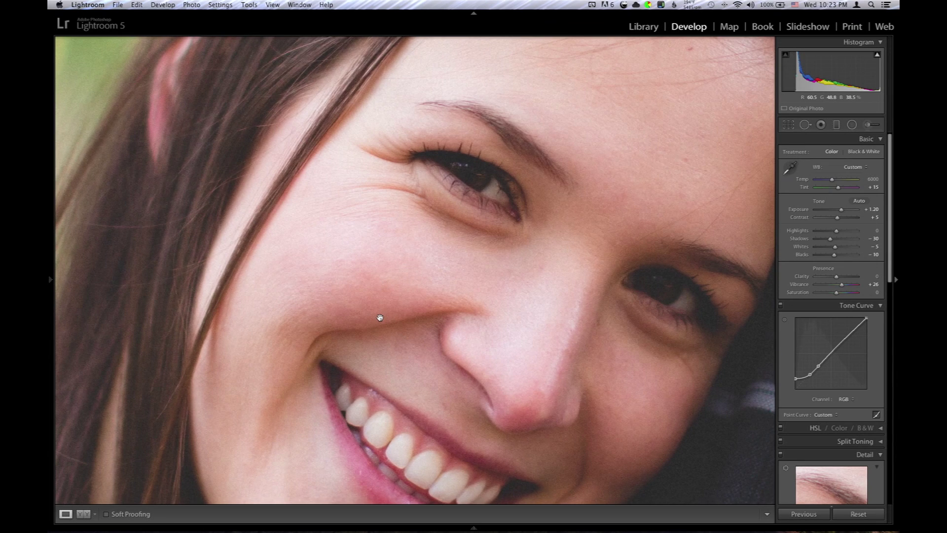
pyautogui.hscroll(5, 381, 309)
pyautogui.scroll(3, 381, 309)
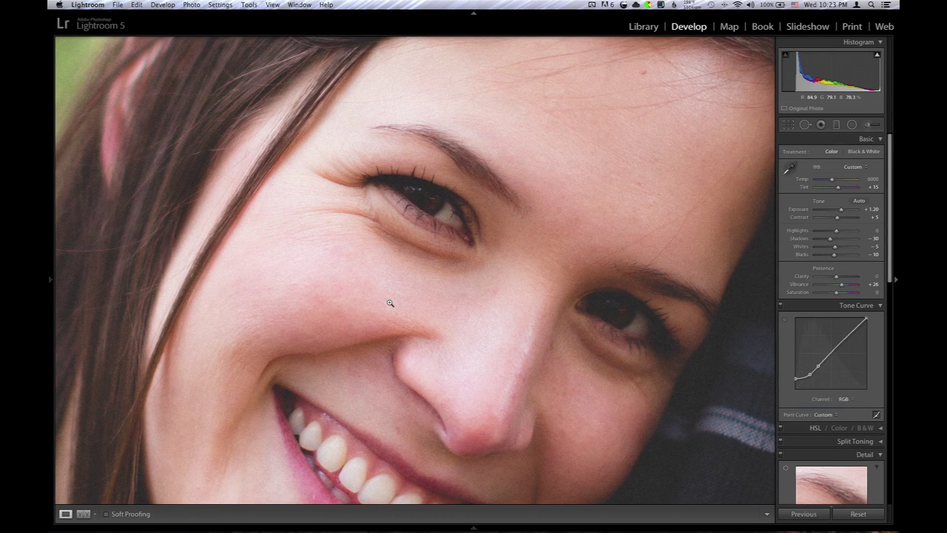
pyautogui.click(390, 302)
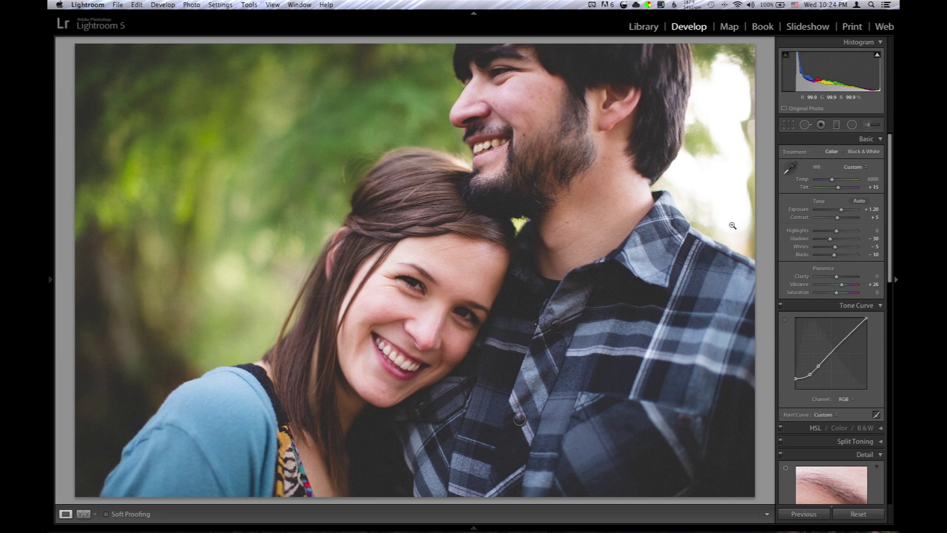
pyautogui.press('\\')
pyautogui.press('\\')
pyautogui.press('\\')
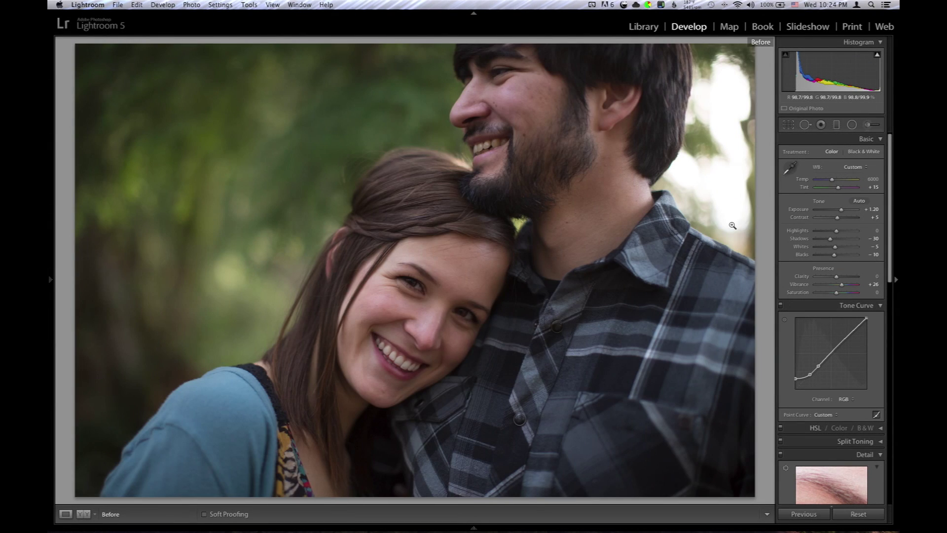
pyautogui.press('\\')
# - Fine-tune the photo's greens in the HSL adjustments, trying their luminance and setting the Green hue to +2
pyautogui.scroll(-3, 809, 301)
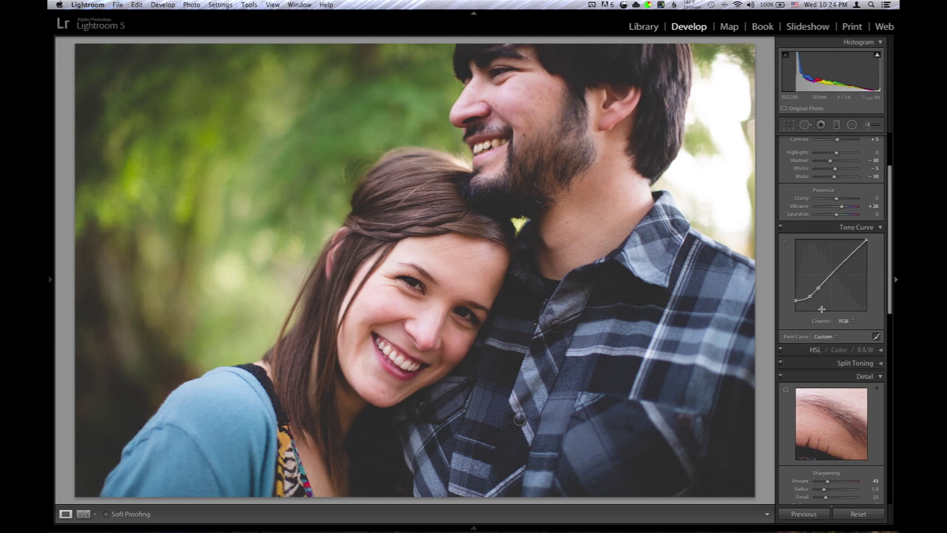
pyautogui.click(880, 343)
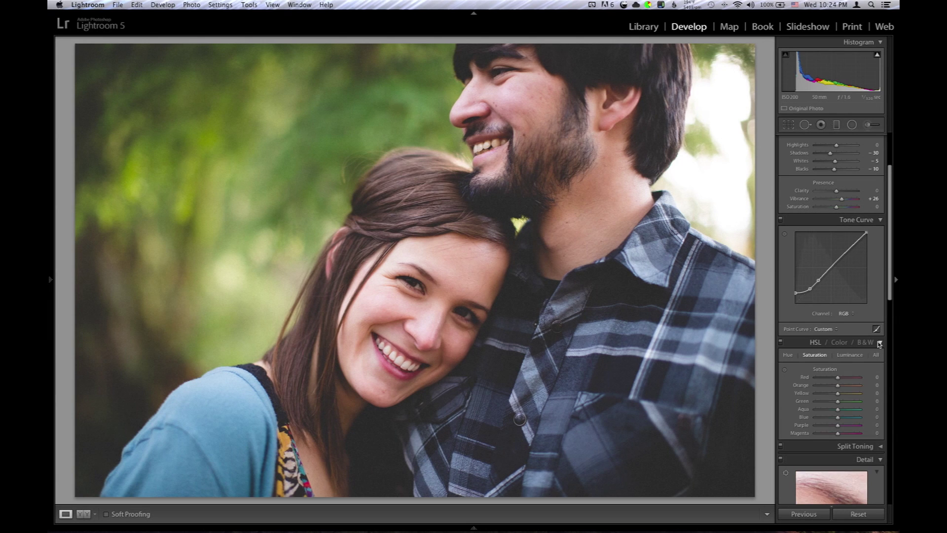
pyautogui.click(843, 355)
pyautogui.moveTo(838, 402)
pyautogui.mouseDown()
pyautogui.moveTo(819, 402)
pyautogui.moveTo(848, 402)
pyautogui.mouseUp()
pyautogui.click(786, 351)
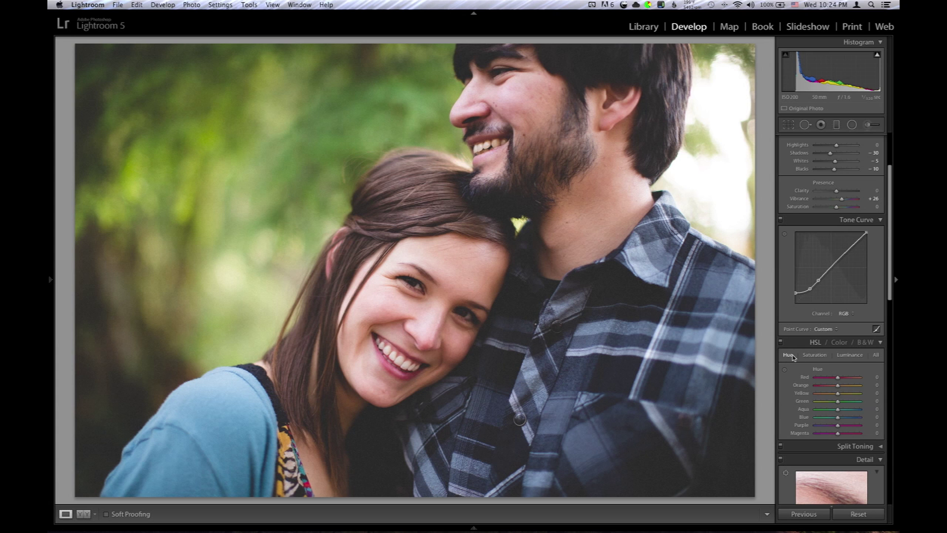
pyautogui.moveTo(838, 401)
pyautogui.mouseDown()
pyautogui.moveTo(863, 402)
pyautogui.moveTo(838, 407)
pyautogui.mouseUp()
# - Test a slight Exposure change and check the color edit against the original photo
pyautogui.scroll(4, 834, 401)
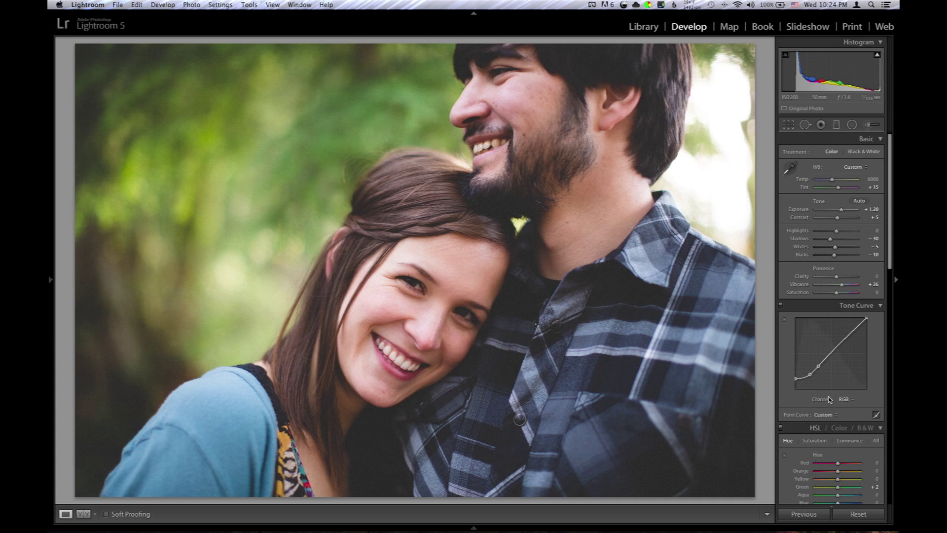
pyautogui.moveTo(841, 209); pyautogui.dragTo(843, 210)
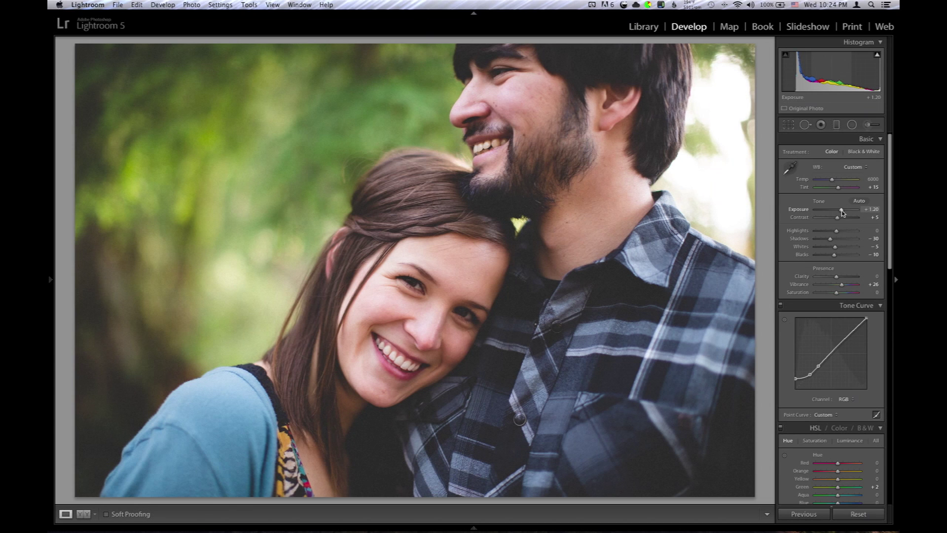
pyautogui.press('\\')
pyautogui.press('\\')
pyautogui.press('\\')
pyautogui.press('\\')
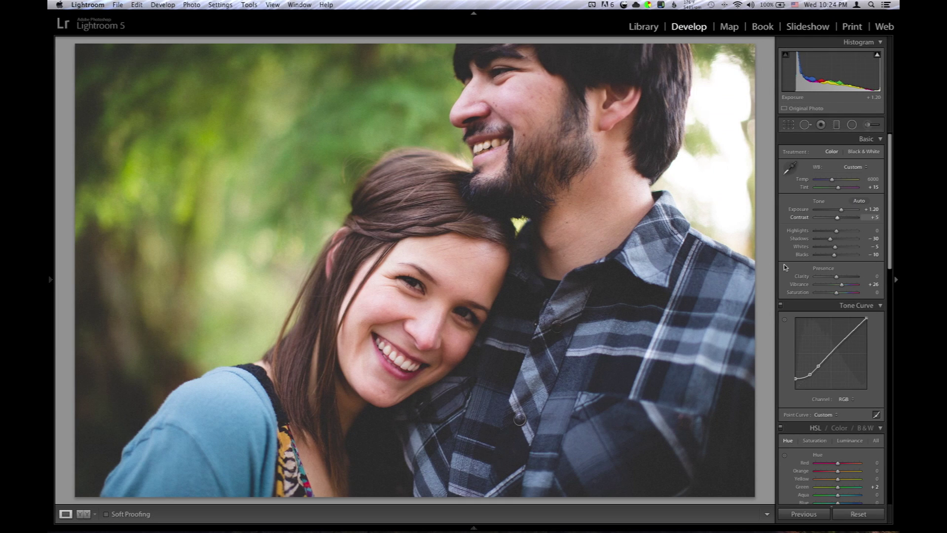
# - Convert the photo to black and white with Exposure at +1.40 and Blacks at -30
pyautogui.press('v')
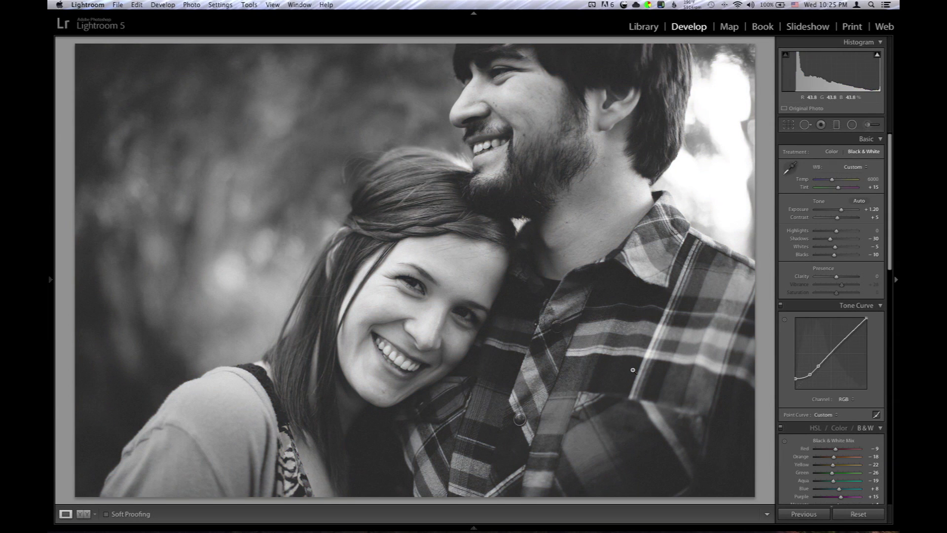
pyautogui.moveTo(849, 206); pyautogui.dragTo(851, 208)
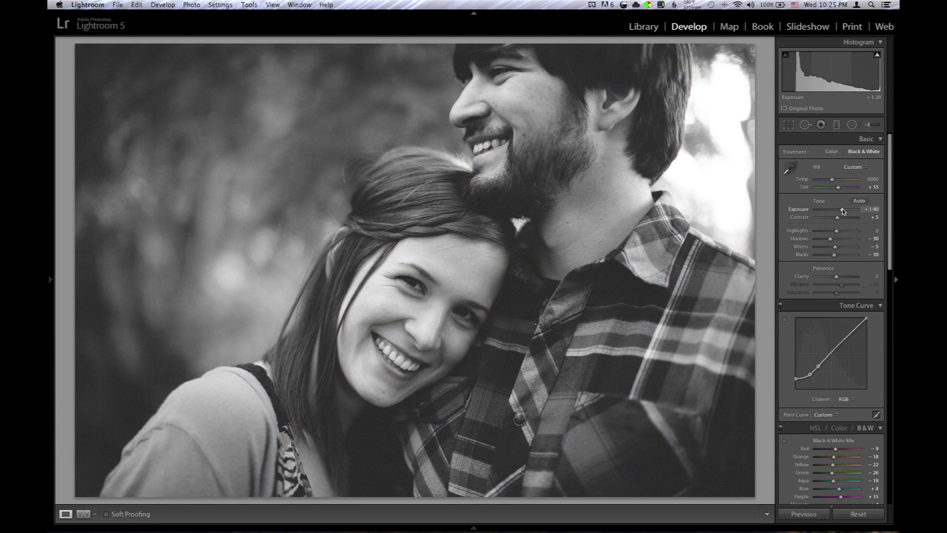
pyautogui.moveTo(838, 254); pyautogui.dragTo(835, 257)
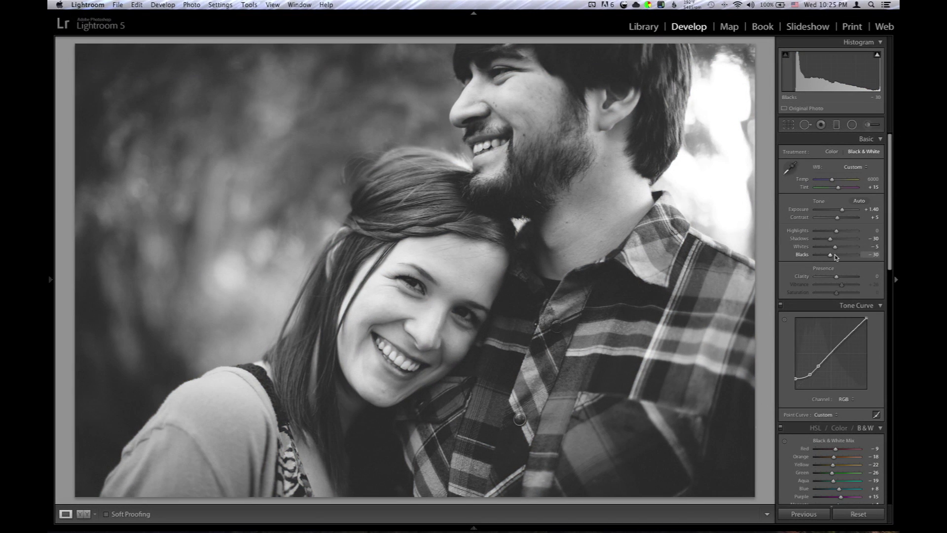
# - Refine the black-and-white version by setting Blacks to -25 and Exposure to +1.50
pyautogui.press('Right')
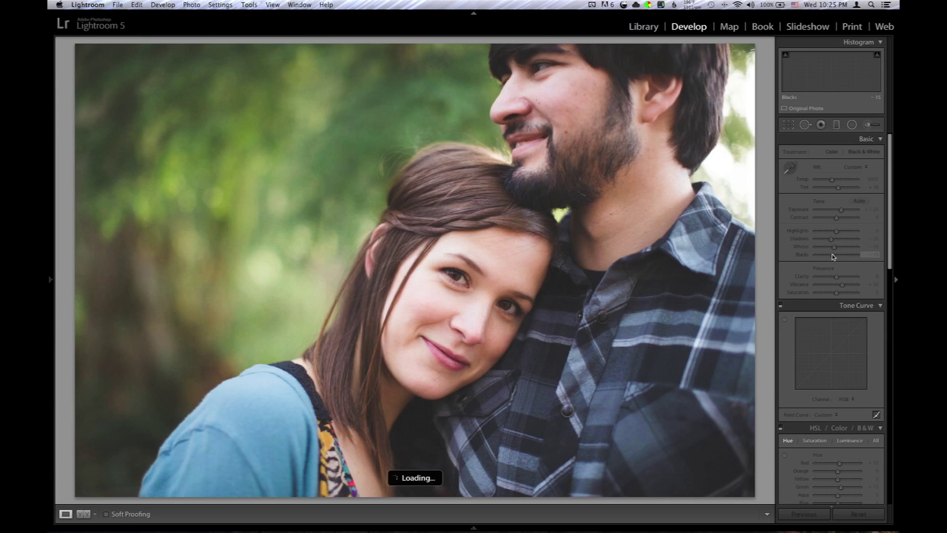
pyautogui.press('Right')
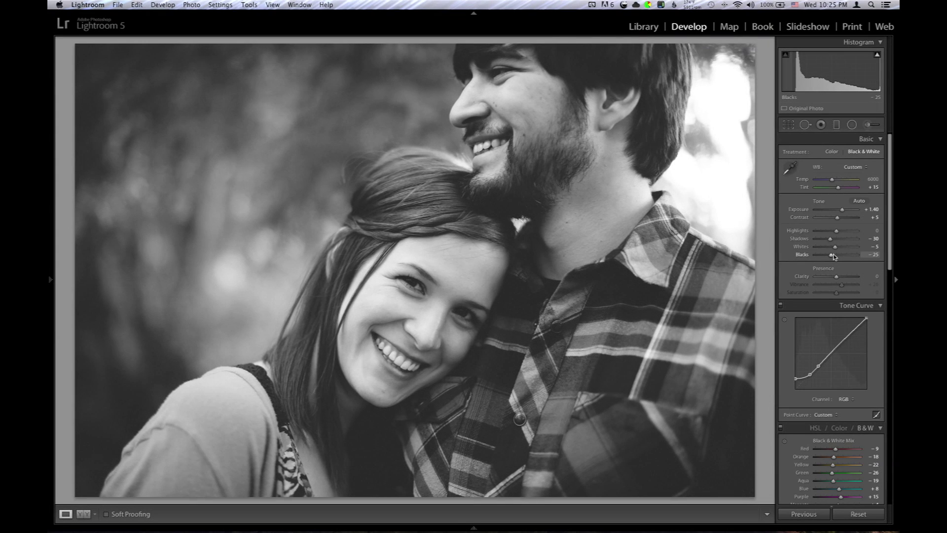
pyautogui.moveTo(842, 209); pyautogui.dragTo(843, 212)
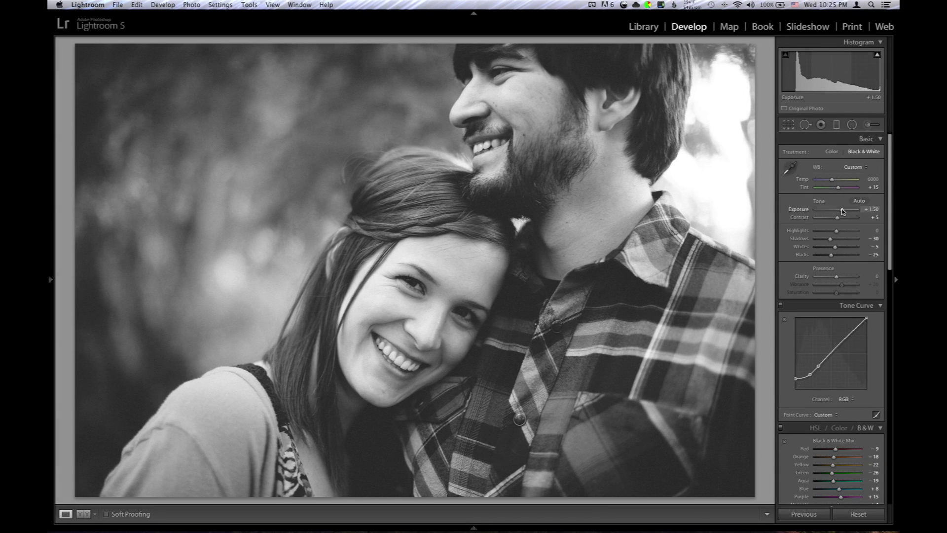